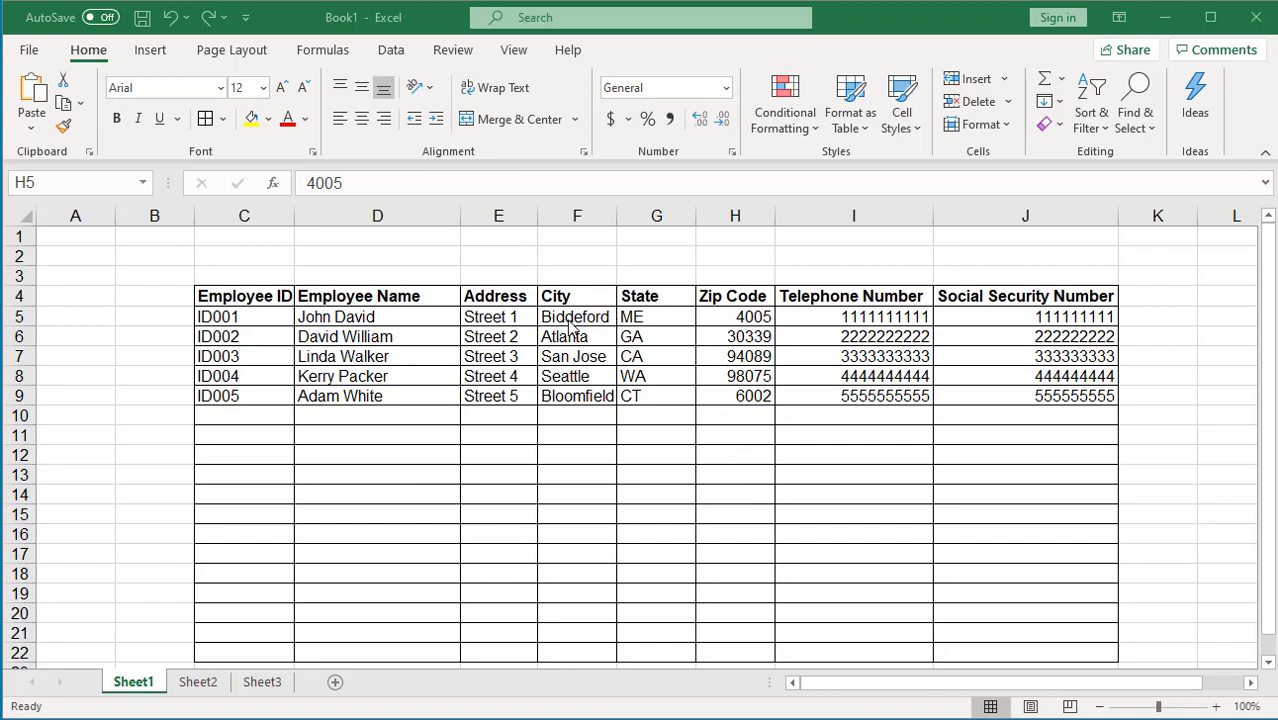
Check the stored raw values of the zip code, telephone and SSN cells
click(733, 318)
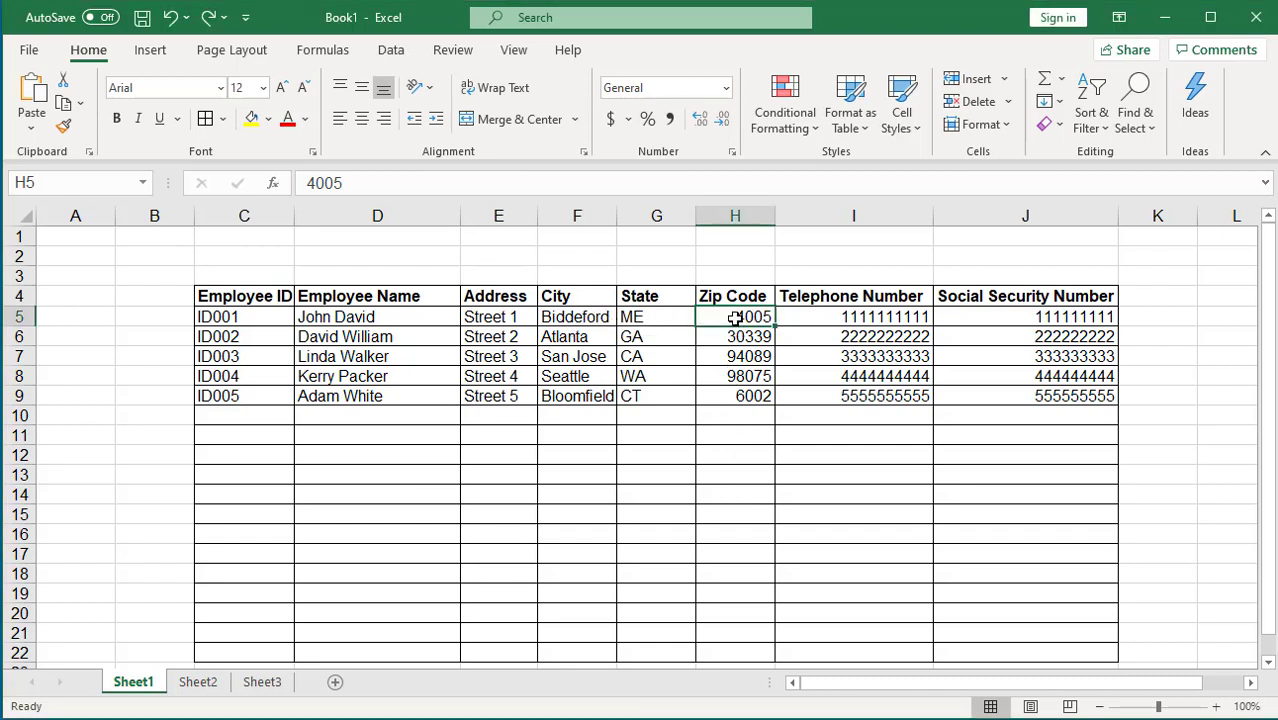
click(751, 397)
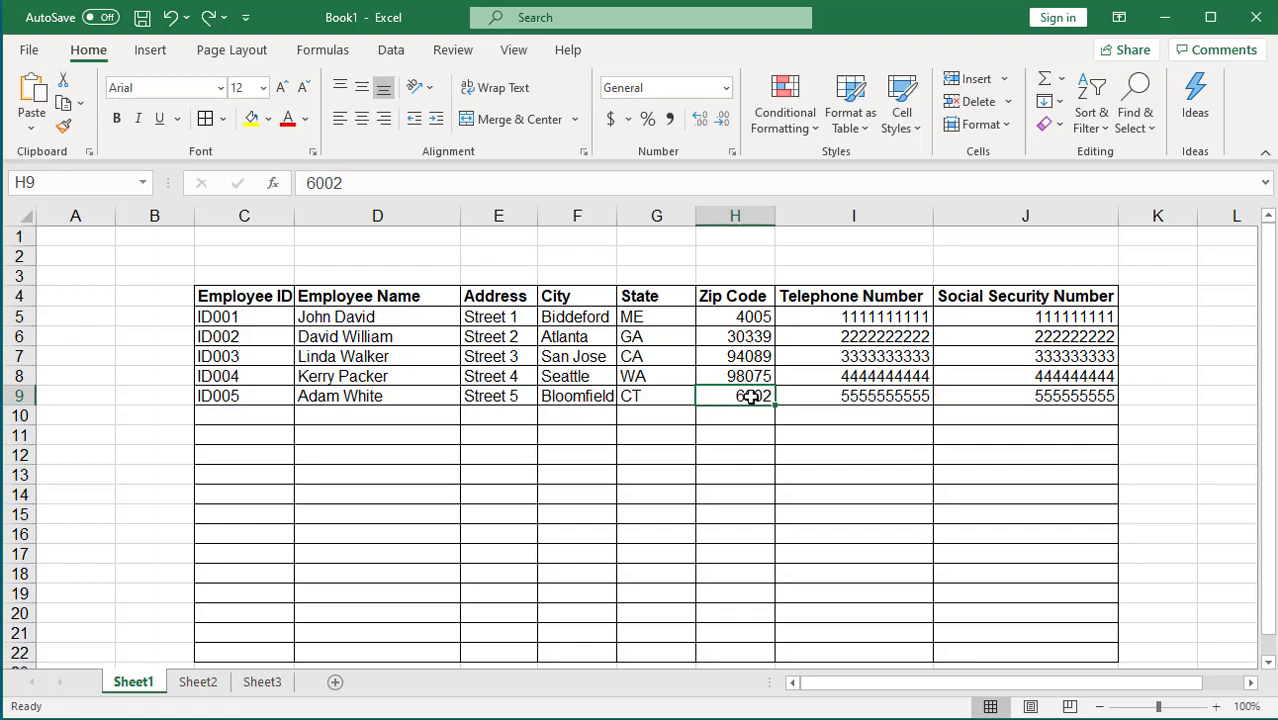
click(875, 317)
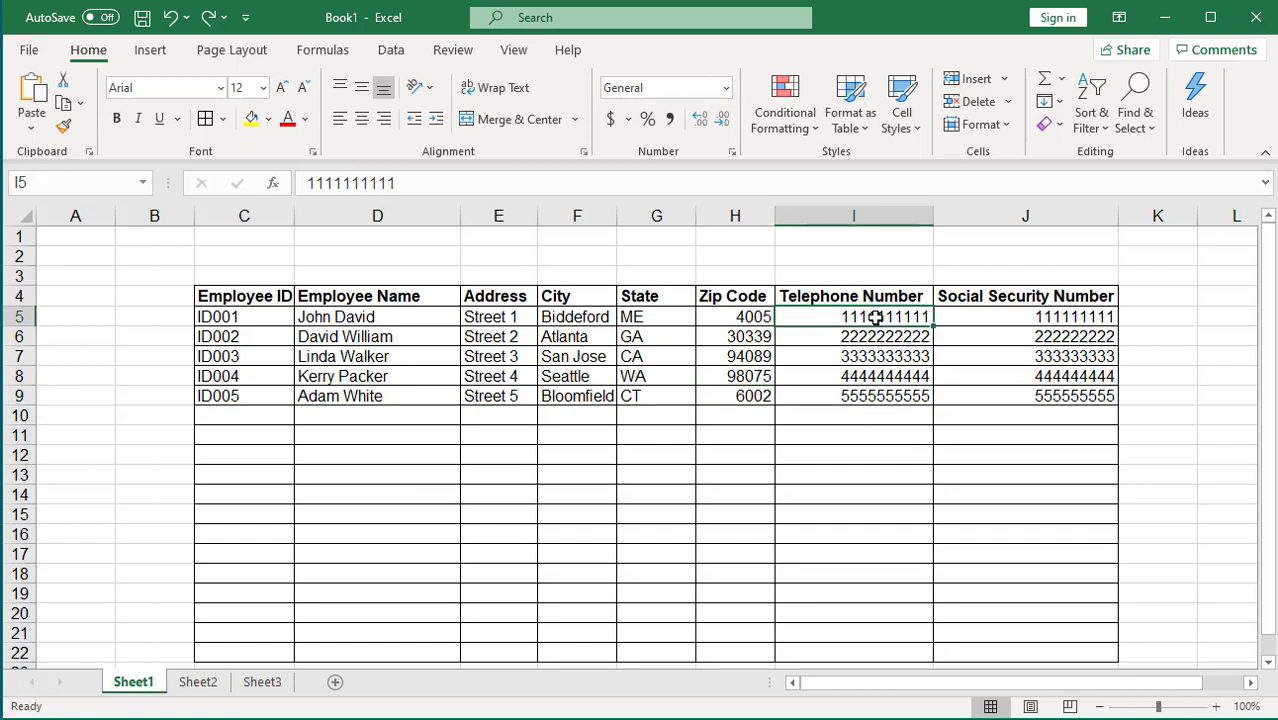
click(1049, 316)
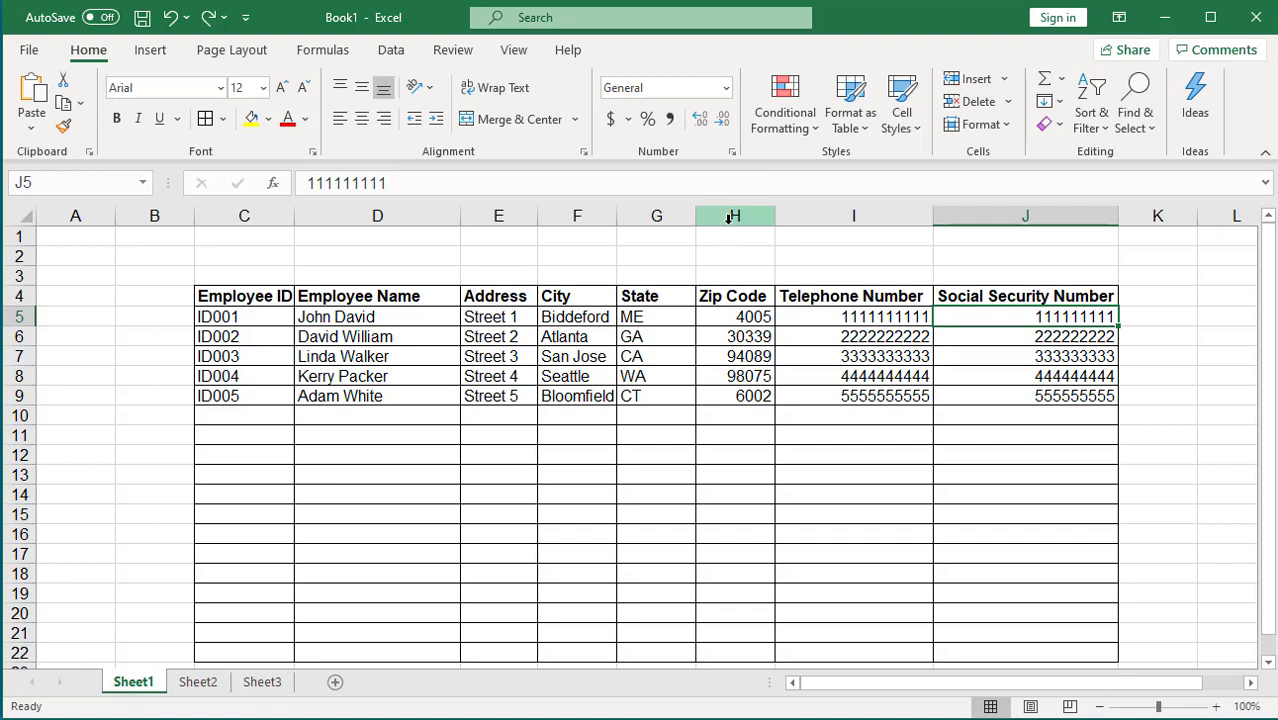
Select the Zip Code column H and bring up its Format Cells dialog
click(729, 218)
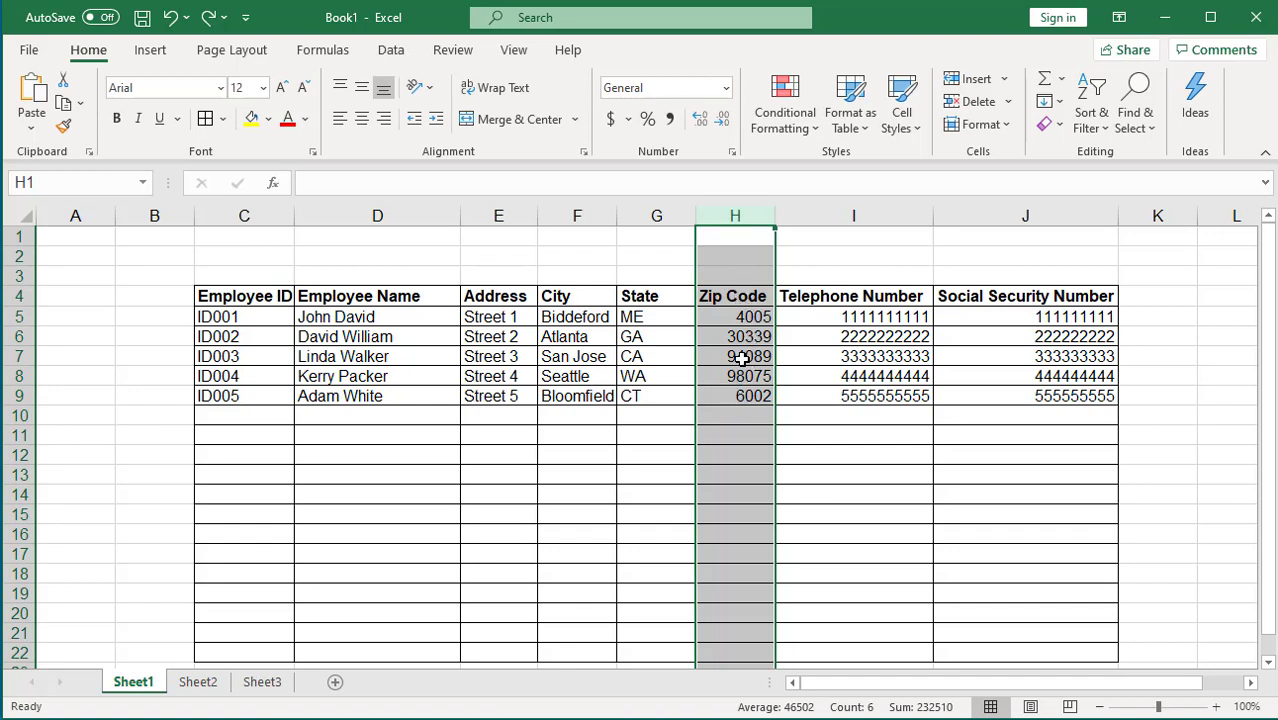
right_click(742, 362)
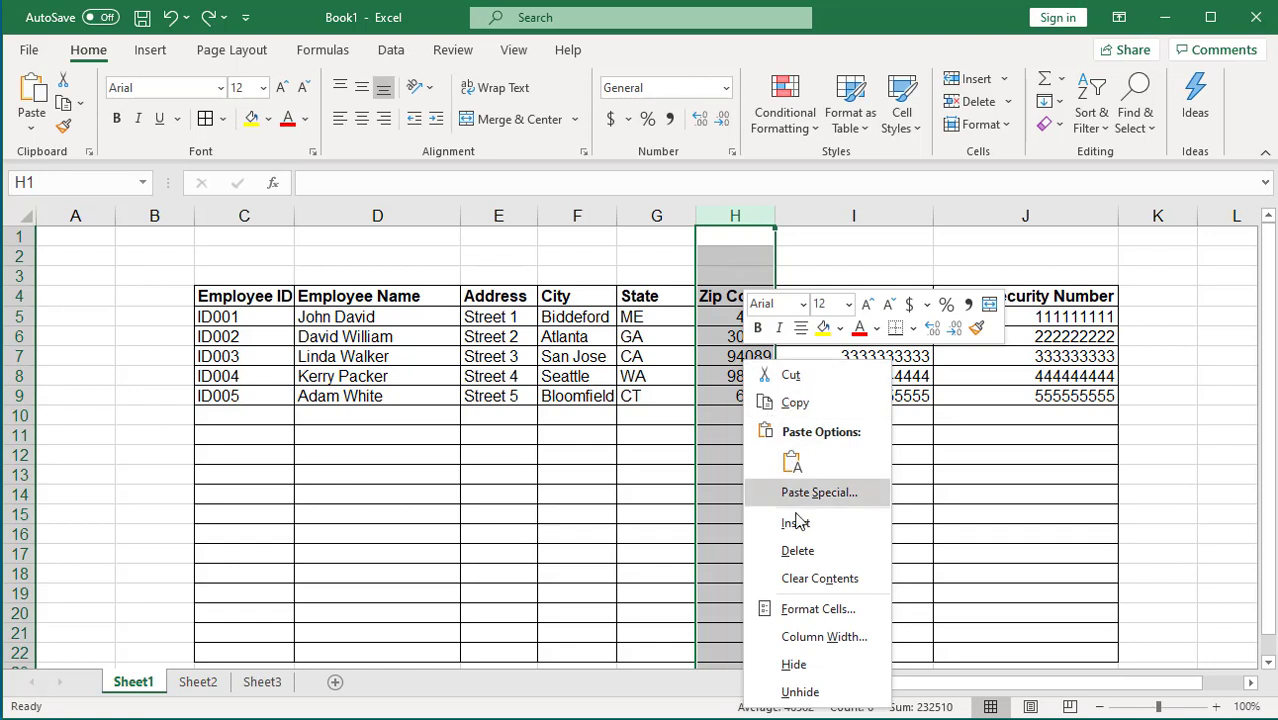
click(818, 610)
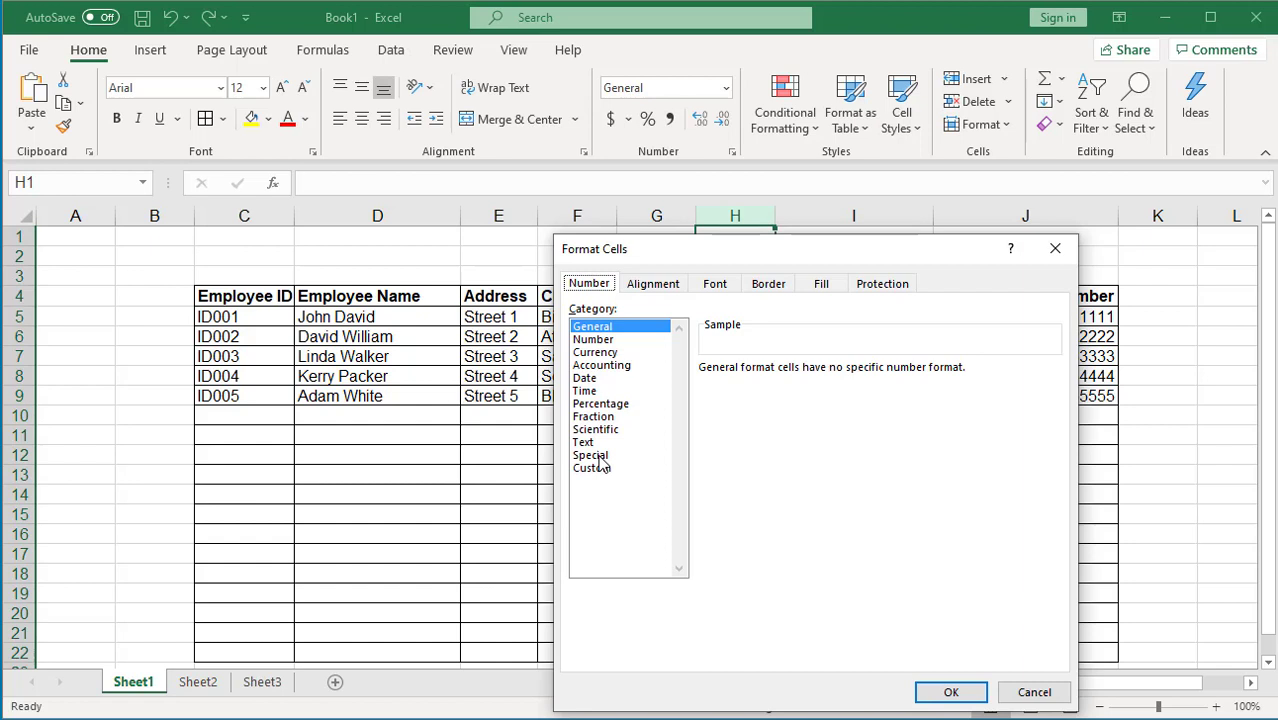
Apply the Special Zip Code format to column H, restoring leading zeros like 04005
click(598, 456)
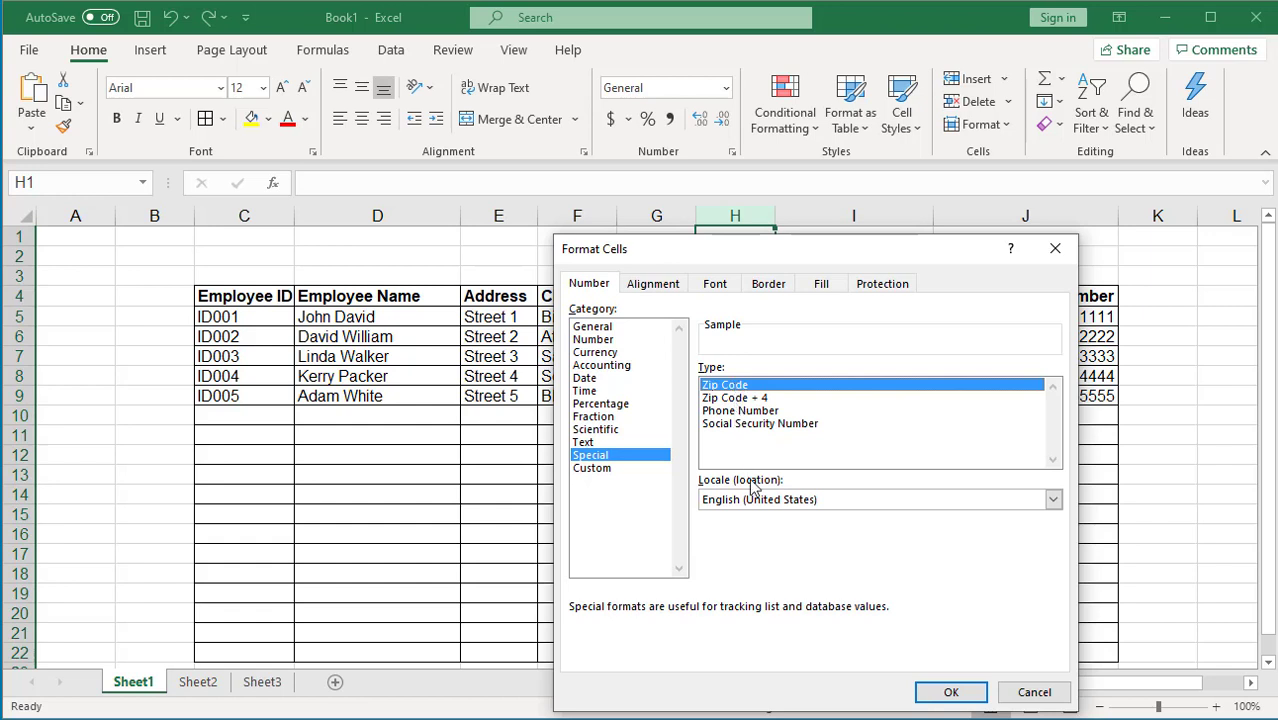
click(951, 693)
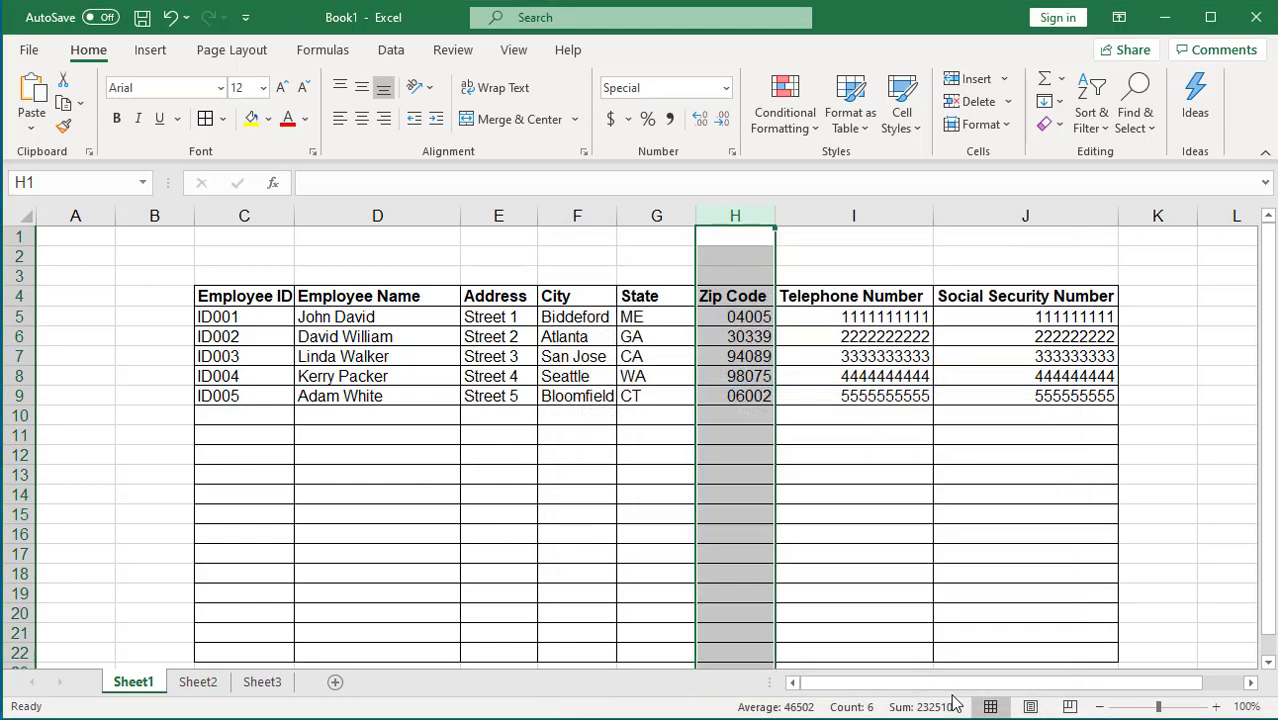
click(743, 320)
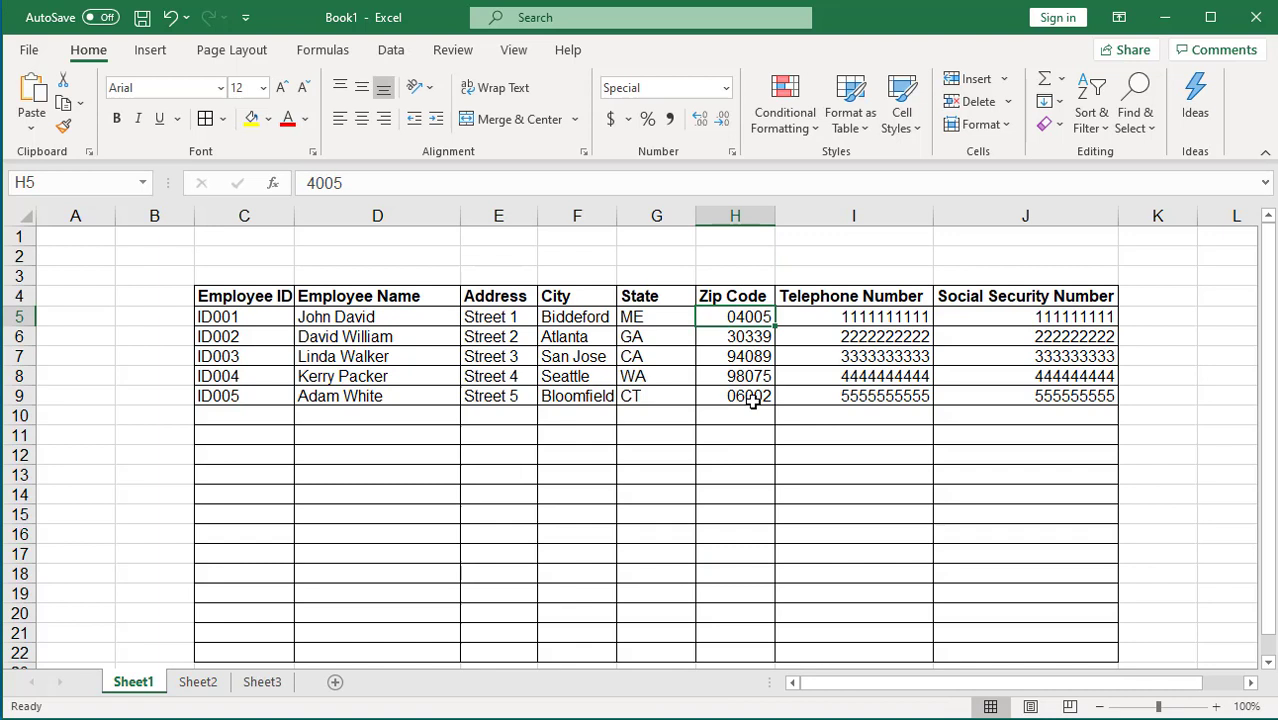
click(752, 398)
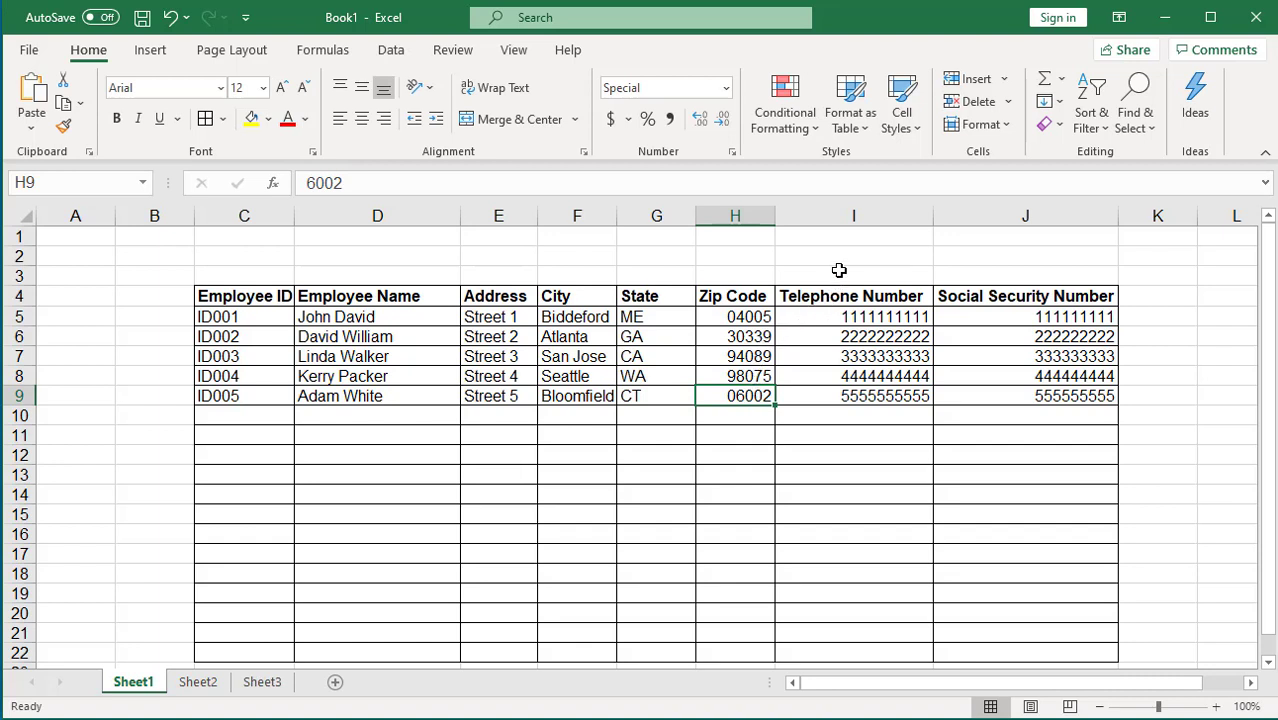
click(846, 222)
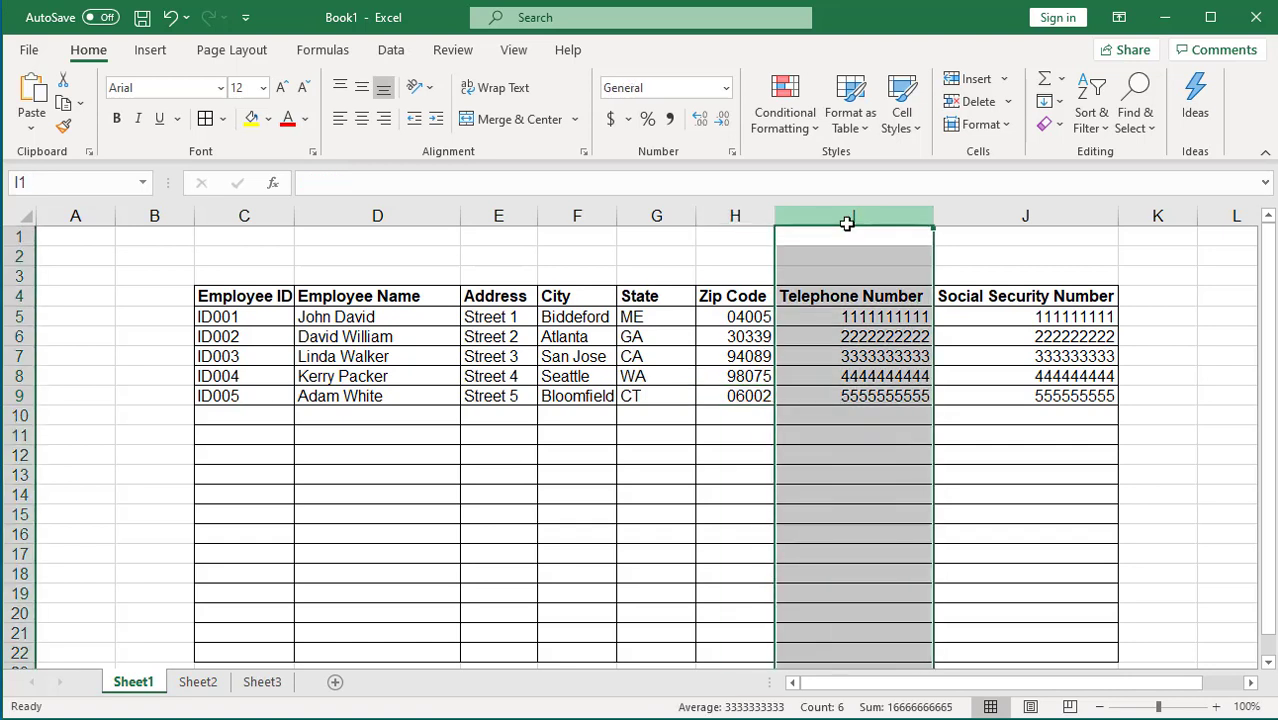
right_click(840, 386)
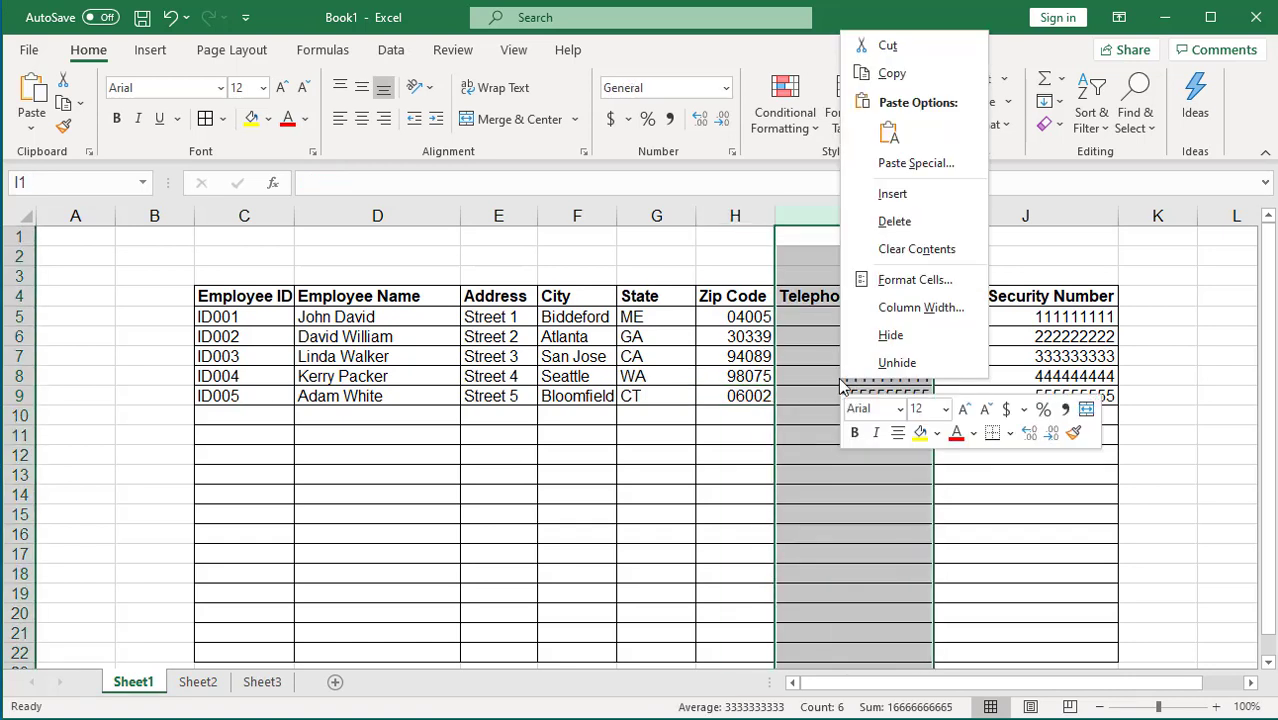
click(911, 282)
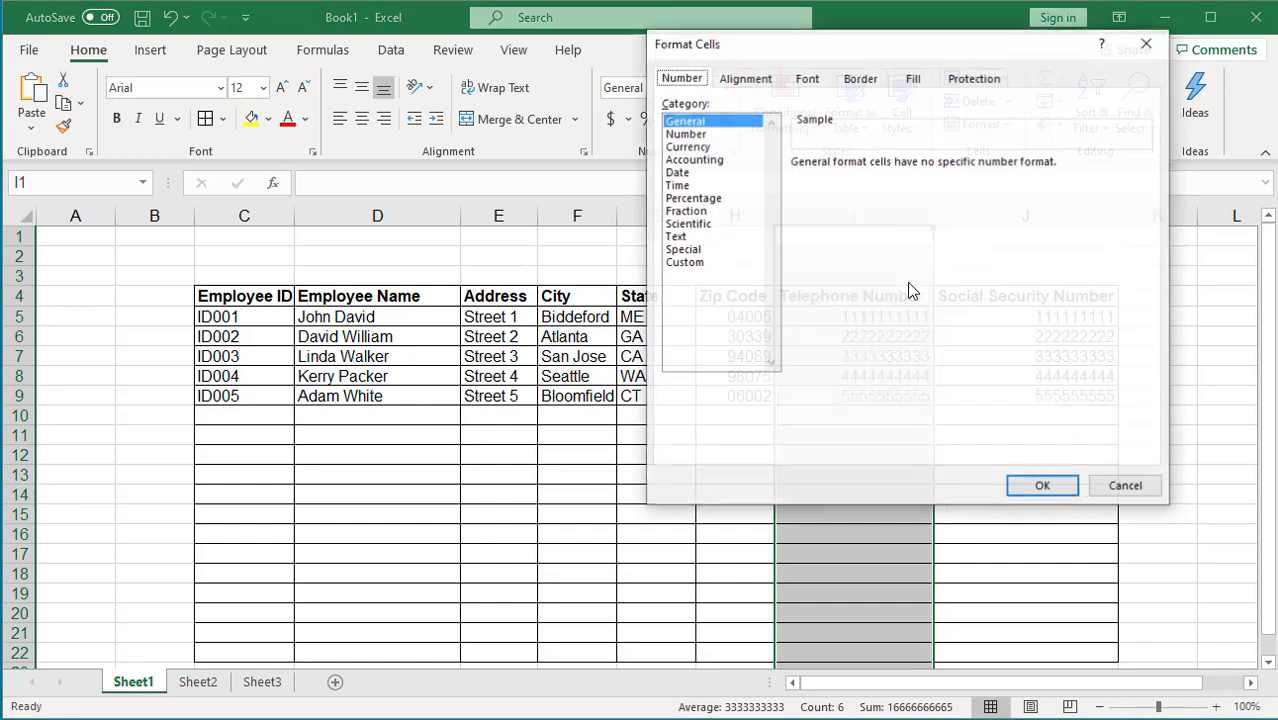
click(697, 252)
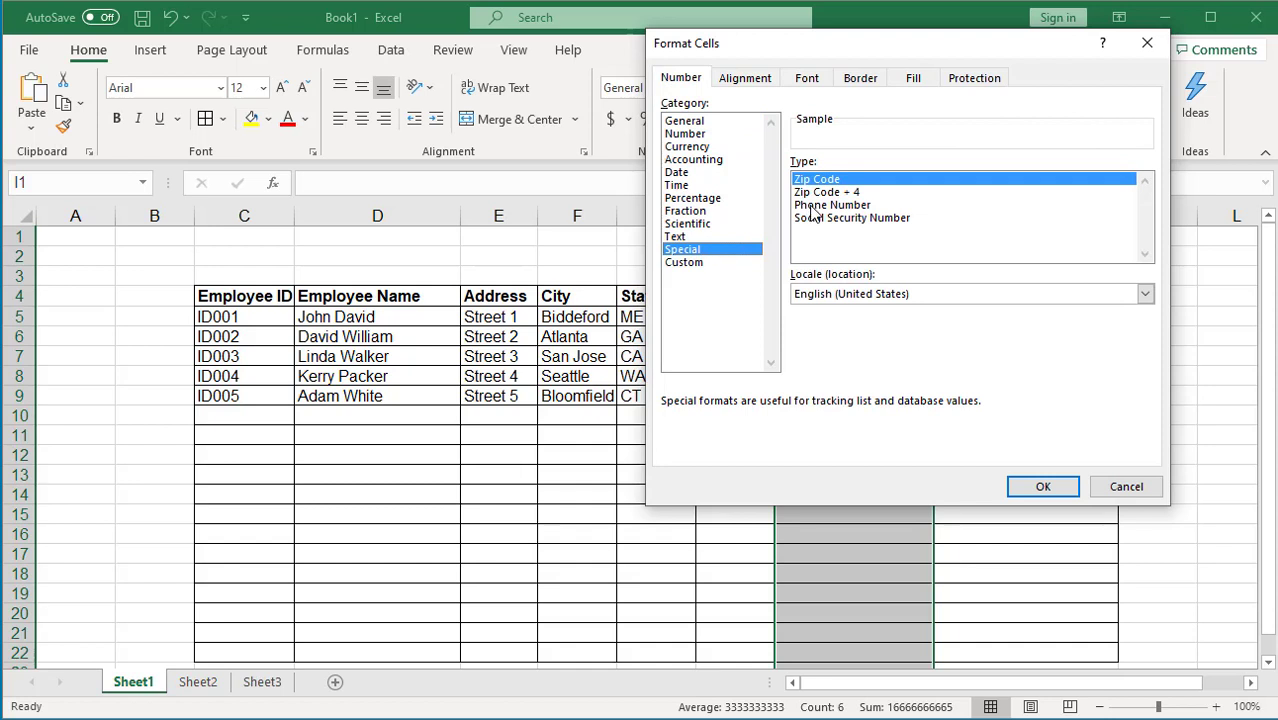
click(812, 206)
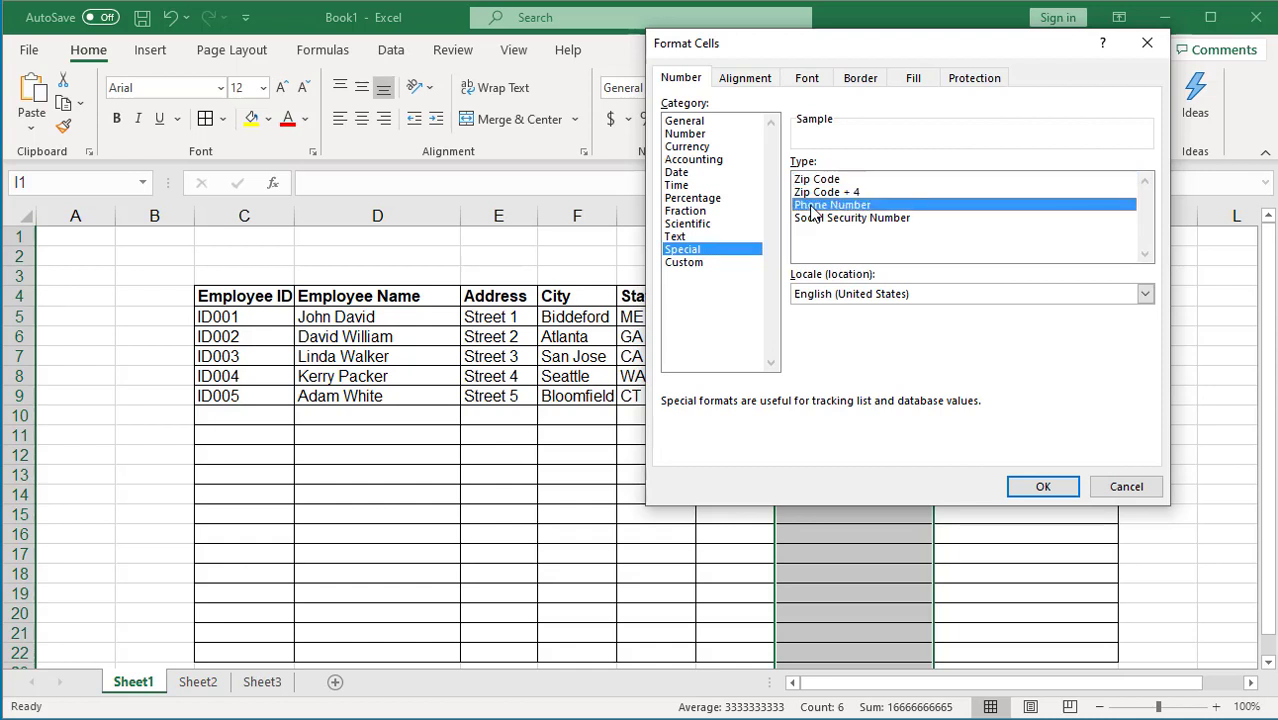
click(1043, 488)
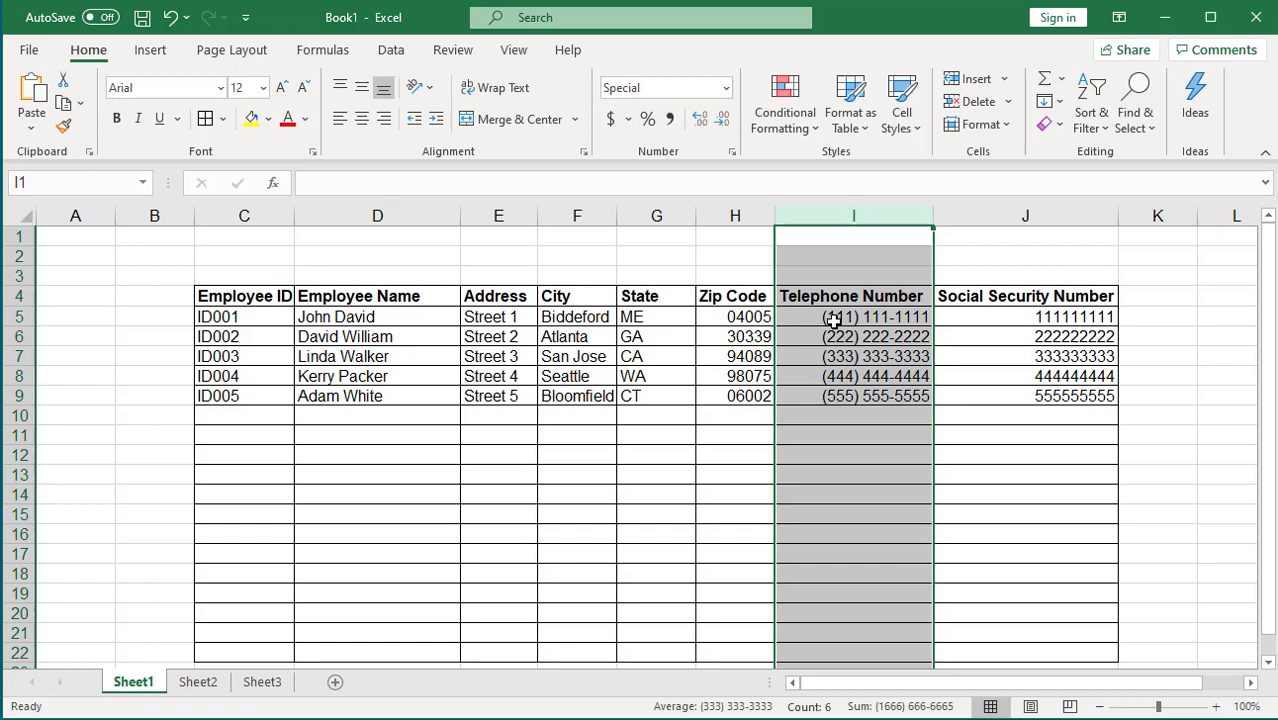
click(833, 319)
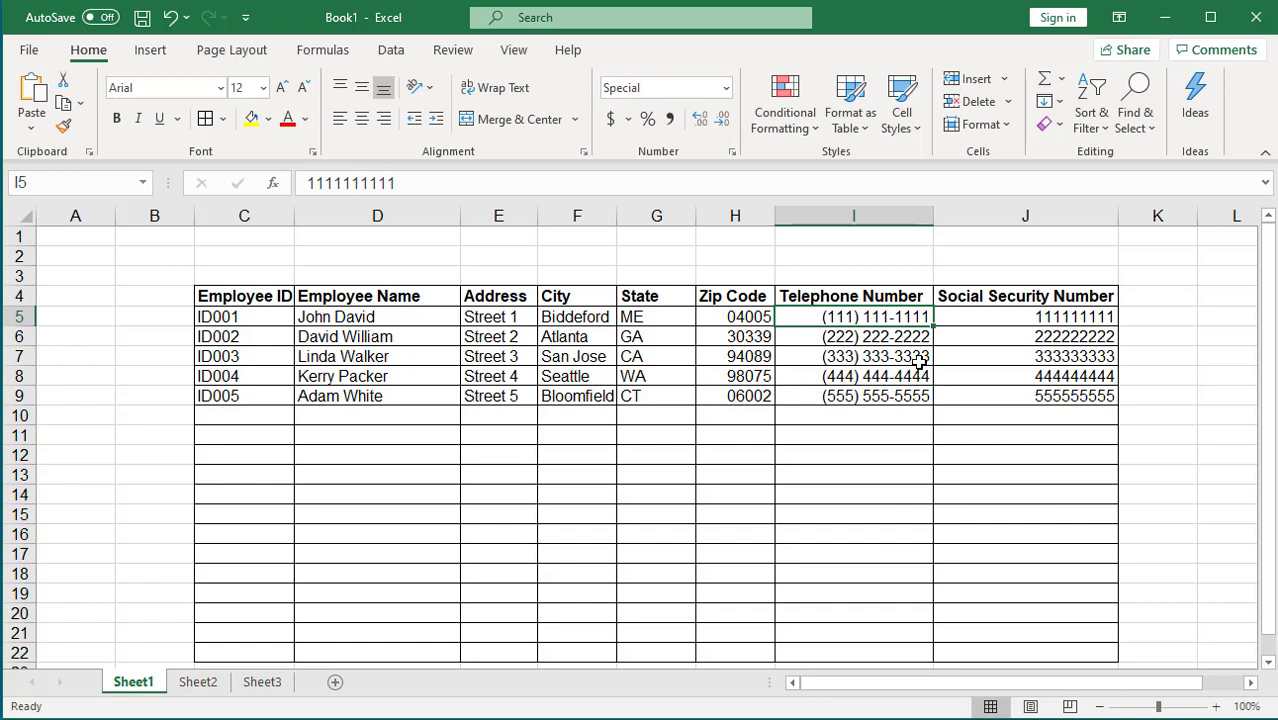
click(1041, 216)
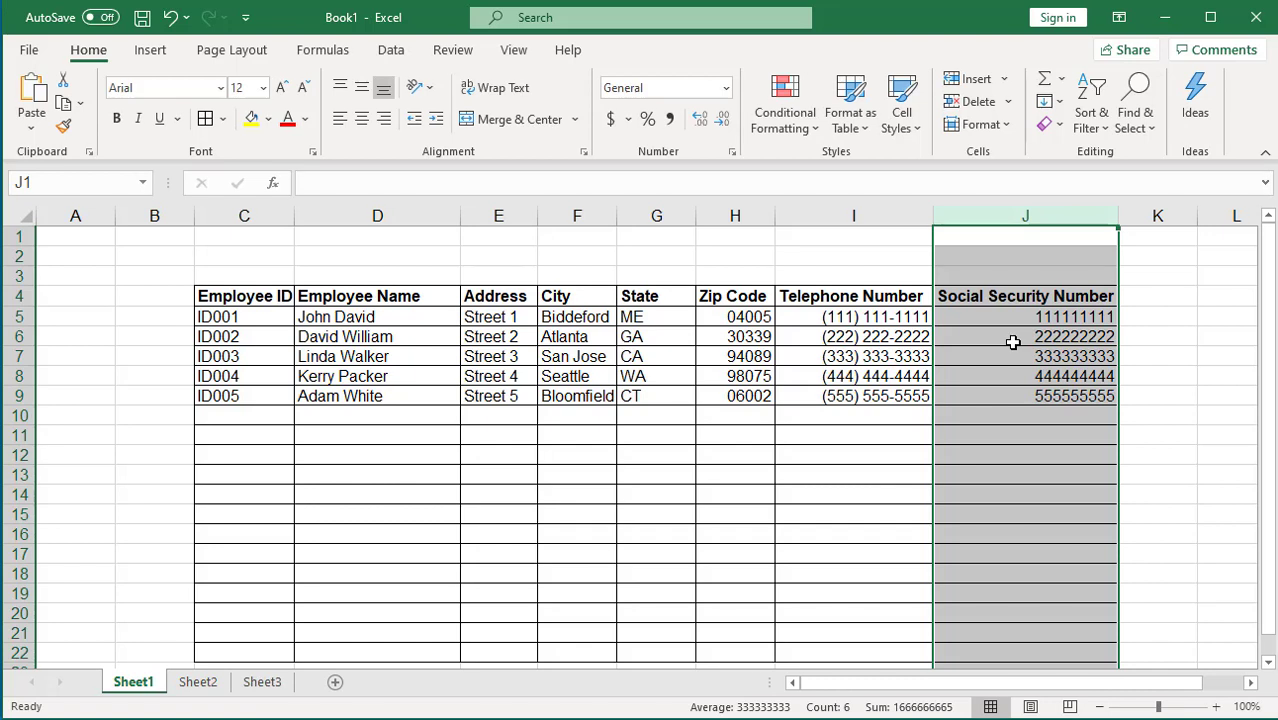
Format column J as Special Social Security Number, confirming J7 still stores 333333333
right_click(1013, 342)
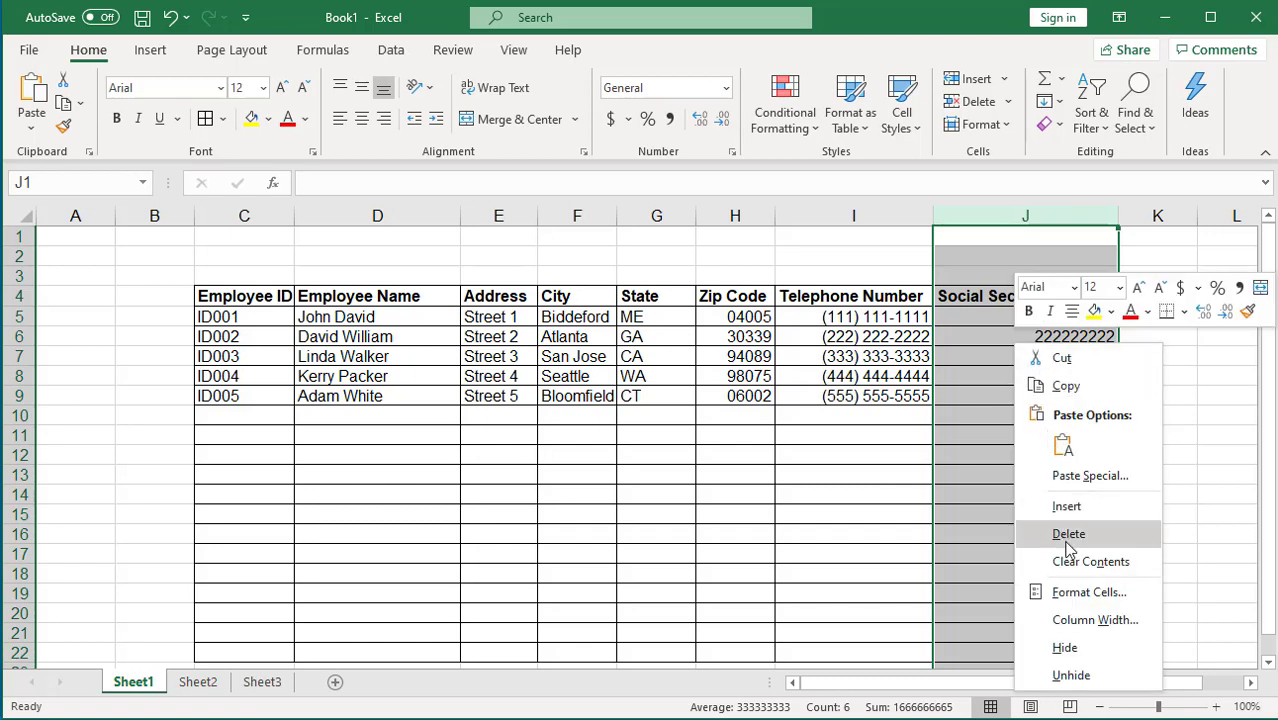
click(1080, 594)
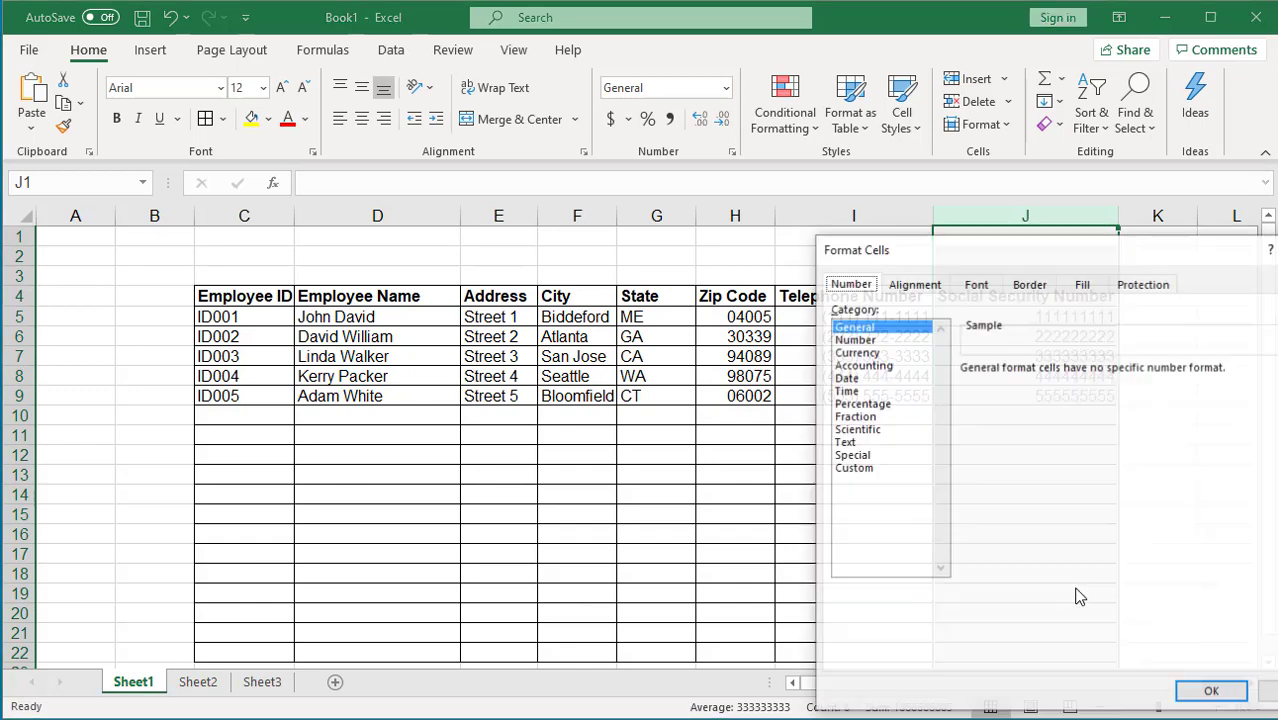
click(858, 457)
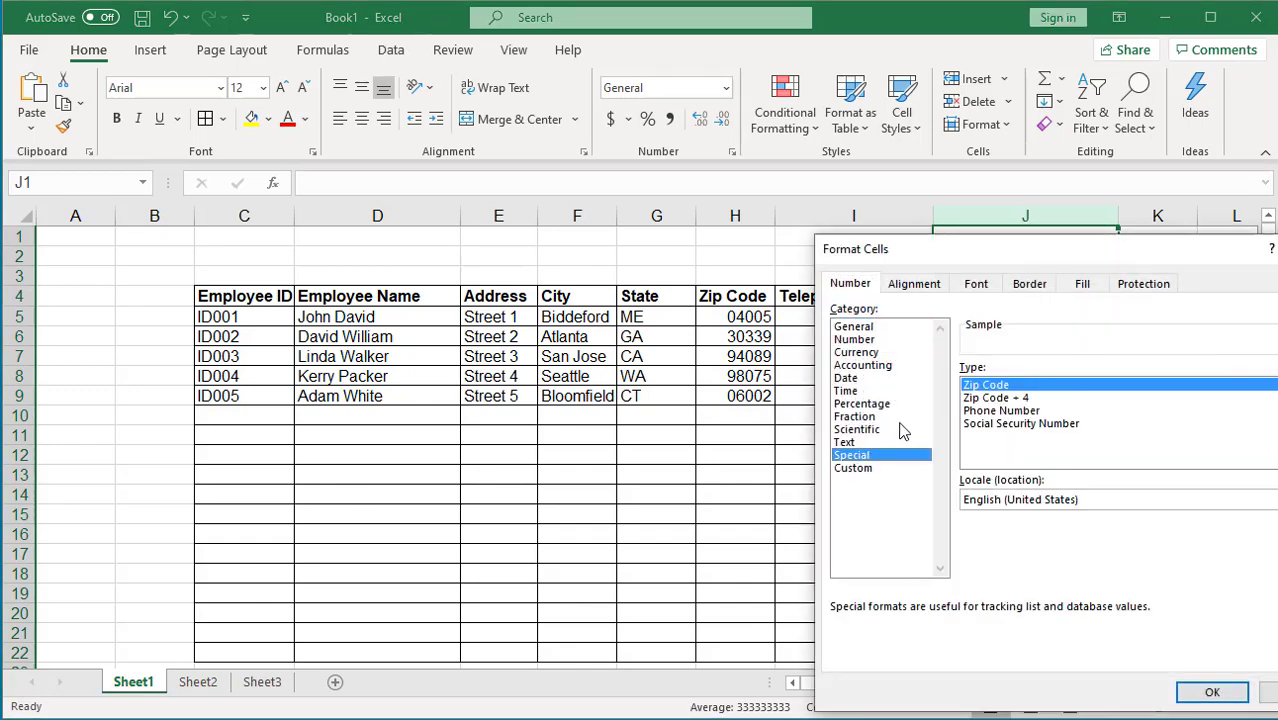
click(990, 425)
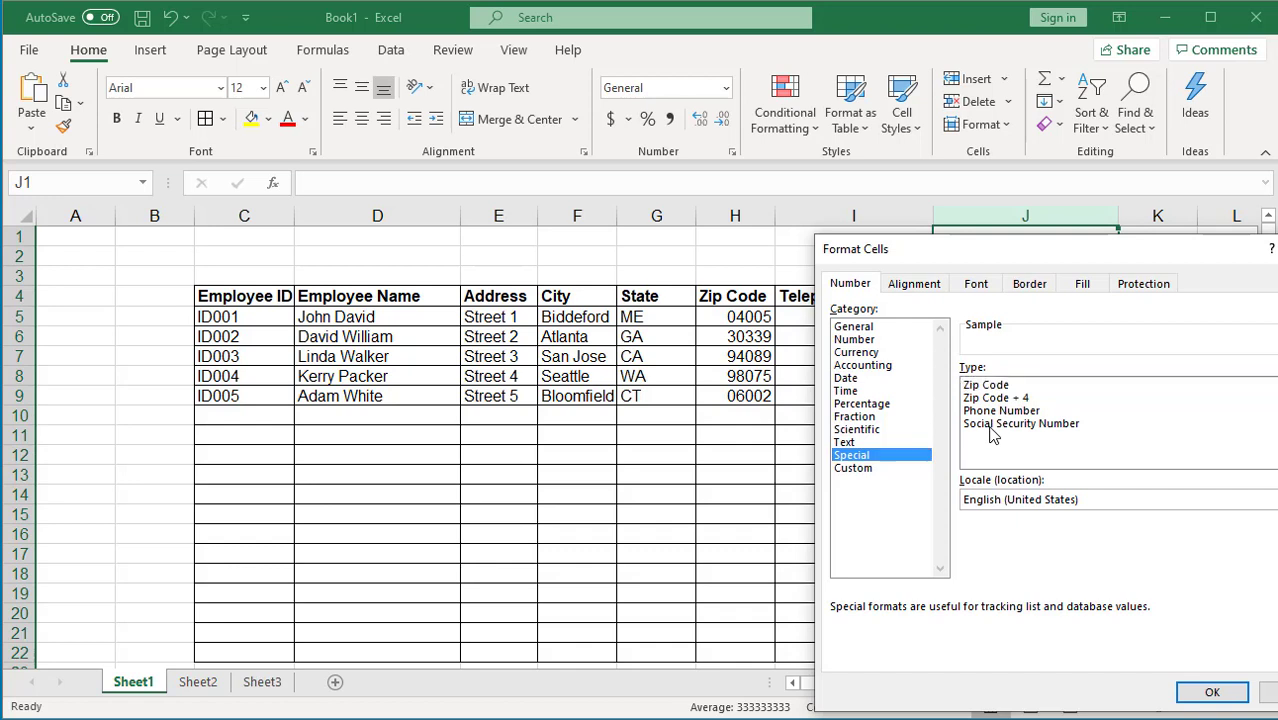
click(1211, 694)
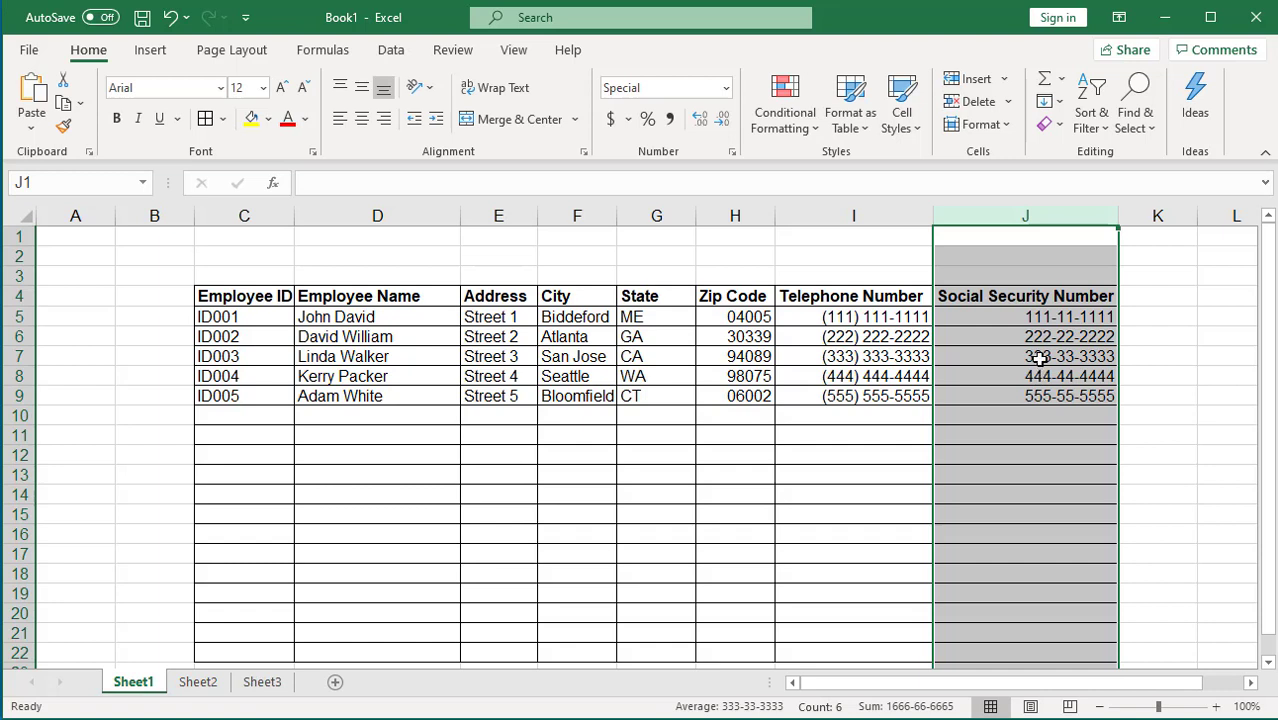
click(1040, 358)
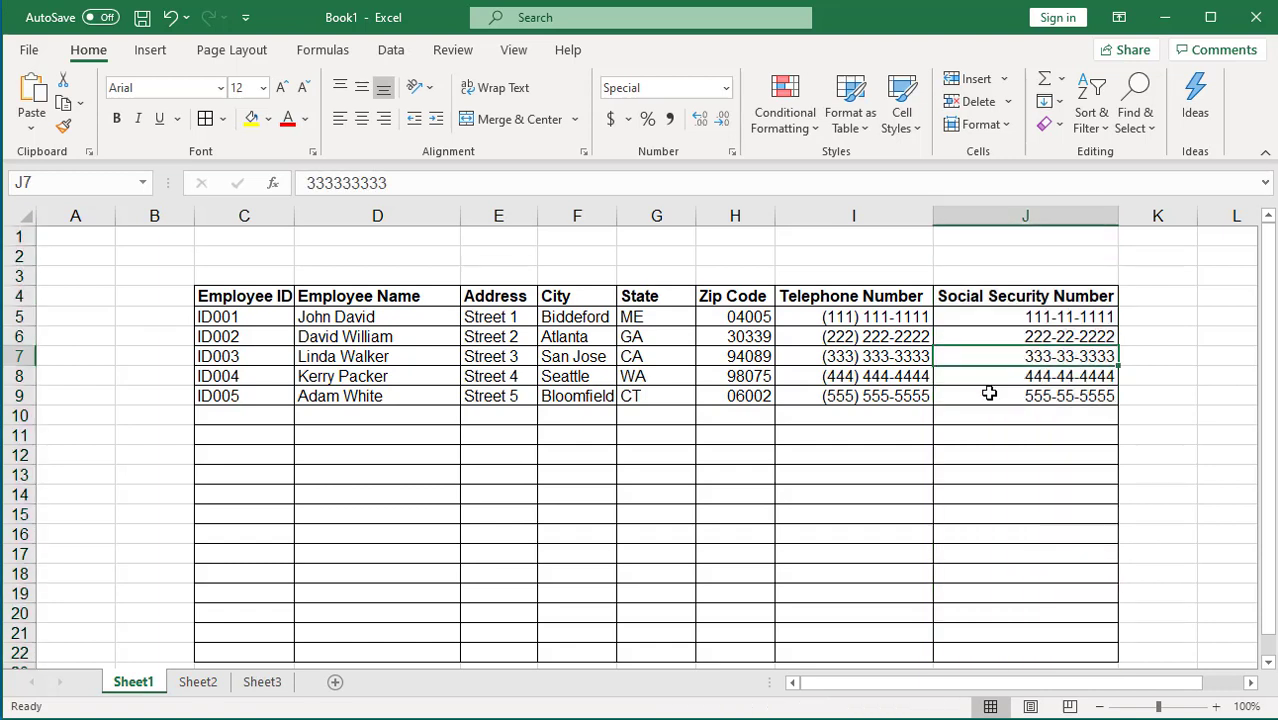